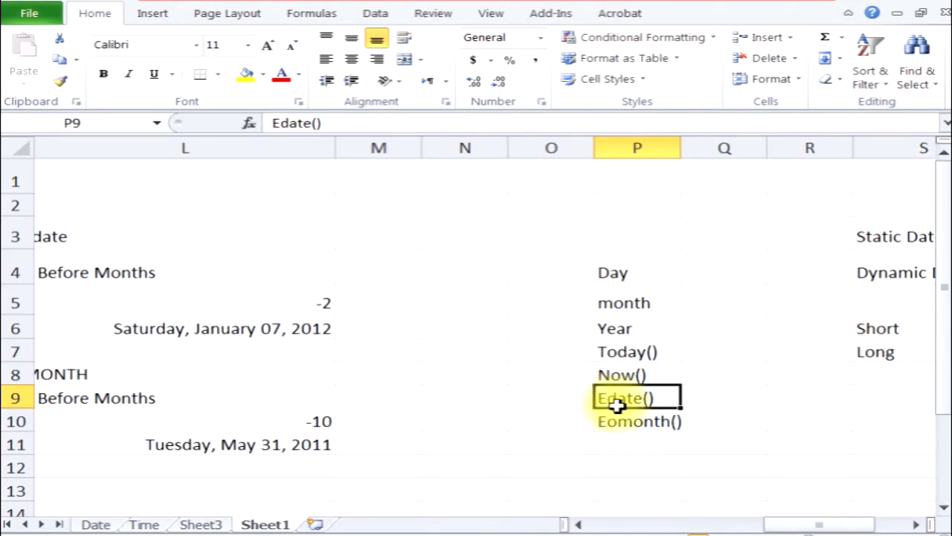
Step: Point out the EOMONTH and EDATE function names in the list
{"action": "left_click", "coordinate": [615, 423]}
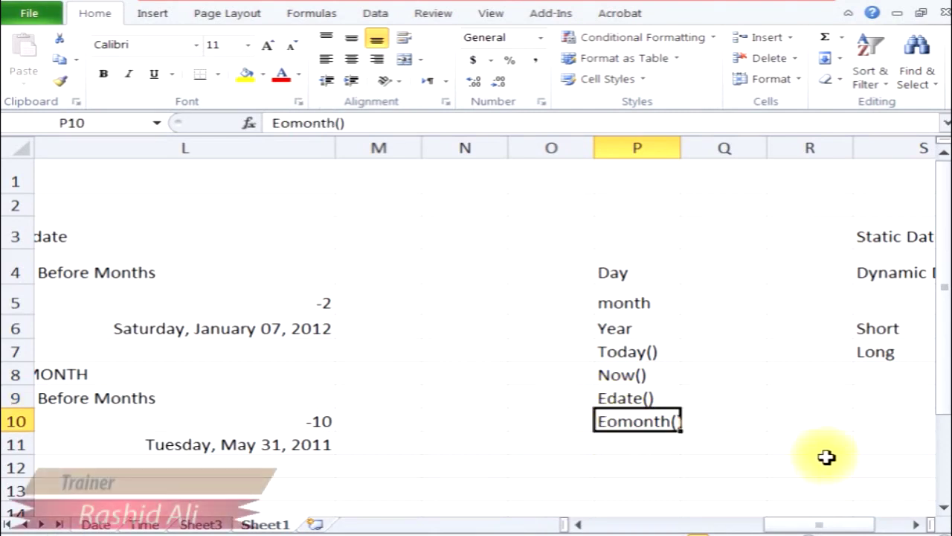
{"action": "left_click", "coordinate": [632, 398]}
{"action": "left_click", "coordinate": [660, 421]}
{"action": "left_click", "coordinate": [659, 406]}
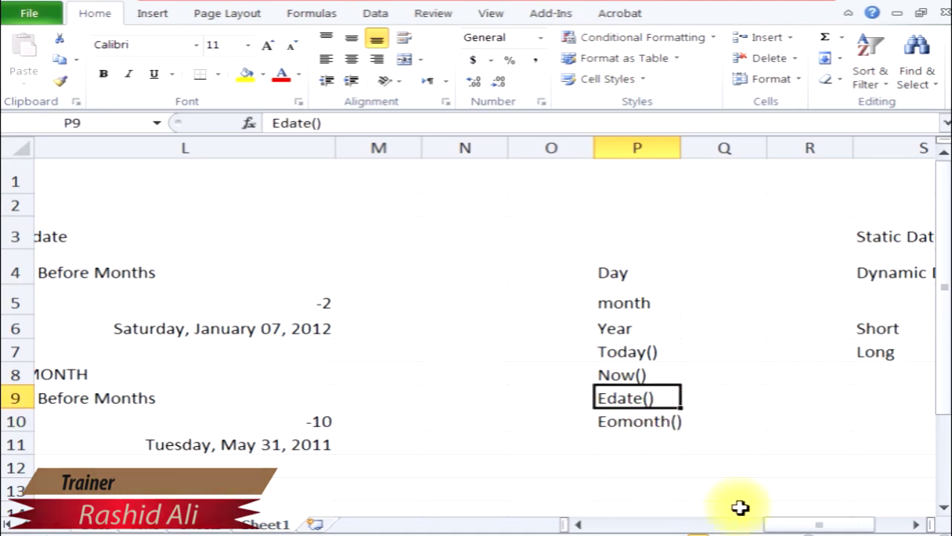
Step: Scroll to columns H–L, review J6's start date formula and delete K6's old EDATE result
{"action": "left_click_drag", "start_coordinate": [810, 526], "coordinate": [721, 524]}
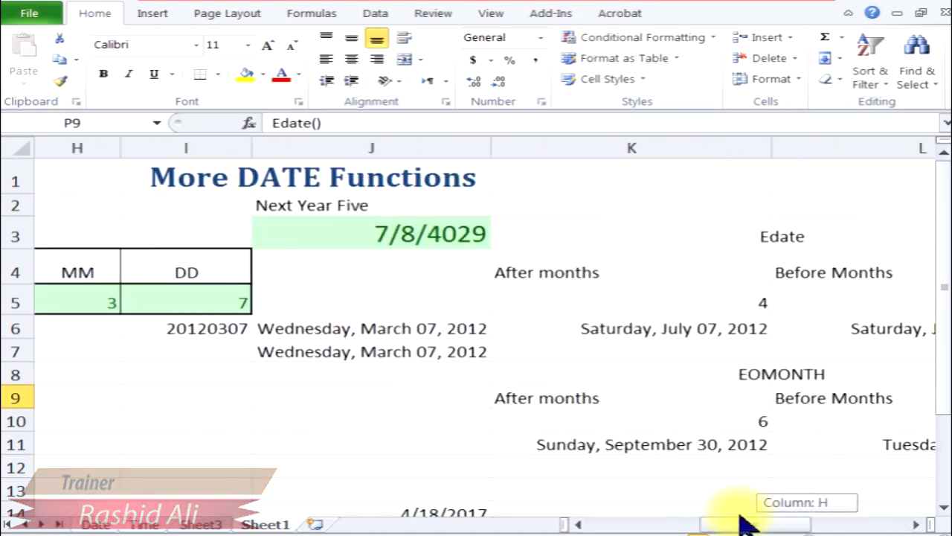
{"action": "left_click_drag", "start_coordinate": [722, 524], "coordinate": [743, 524]}
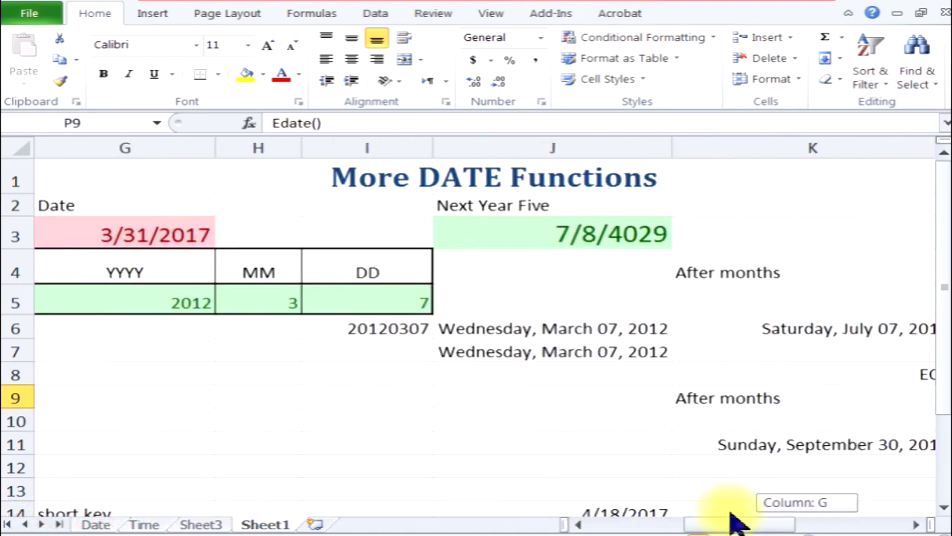
{"action": "left_click", "coordinate": [451, 332]}
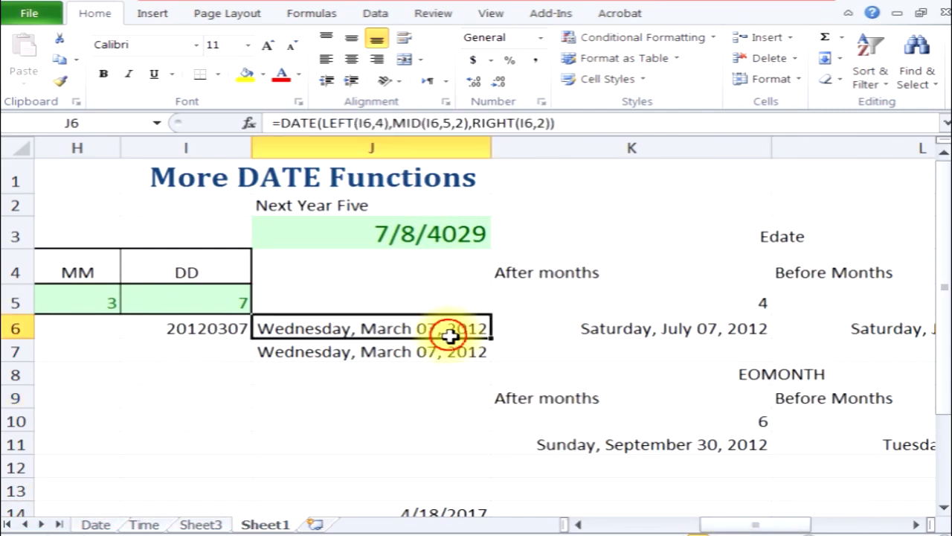
{"action": "left_click", "coordinate": [592, 331]}
{"action": "key", "text": "Delete"}
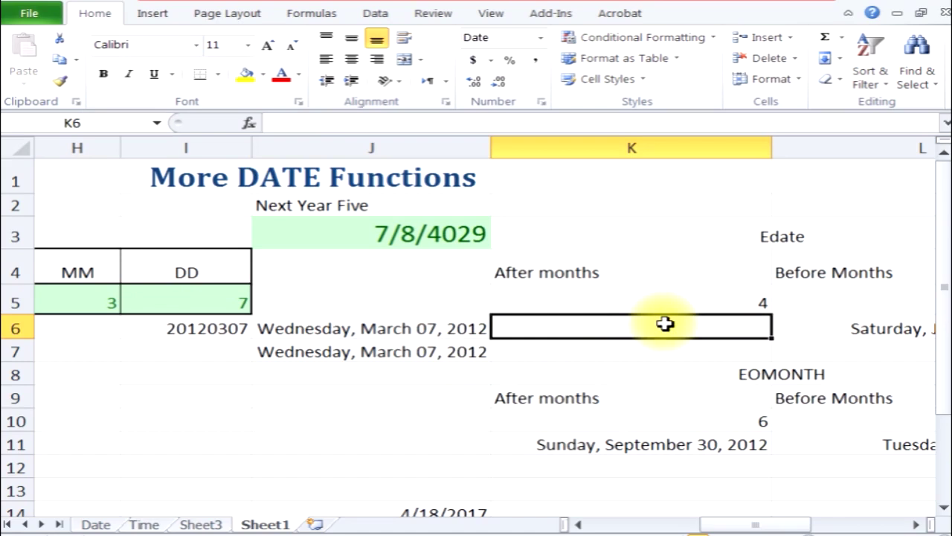
{"action": "left_click", "coordinate": [450, 333]}
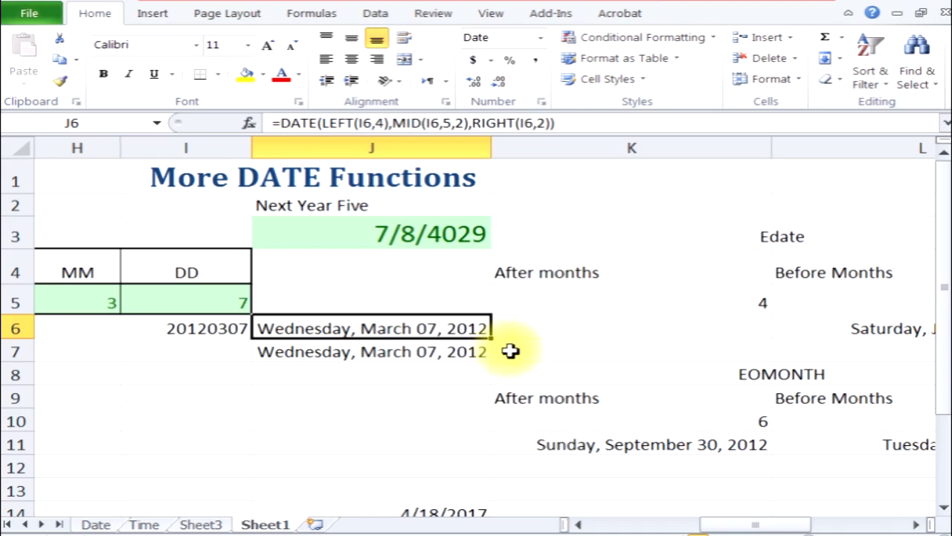
{"action": "left_click", "coordinate": [543, 324]}
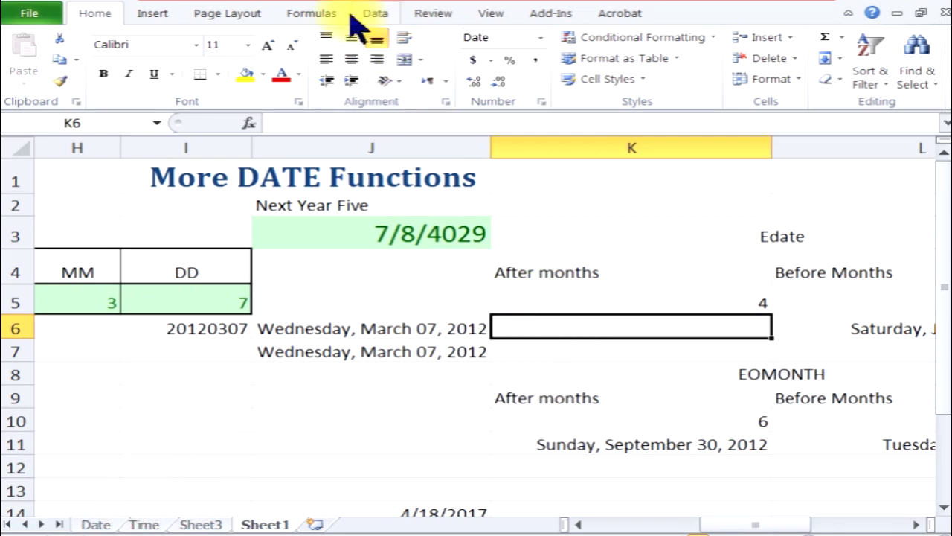
{"action": "left_click", "coordinate": [327, 13]}
Step: Enter =EDATE(J6,7) in K6 so it shows Sunday, October 07, 2012
{"action": "left_click", "coordinate": [216, 82]}
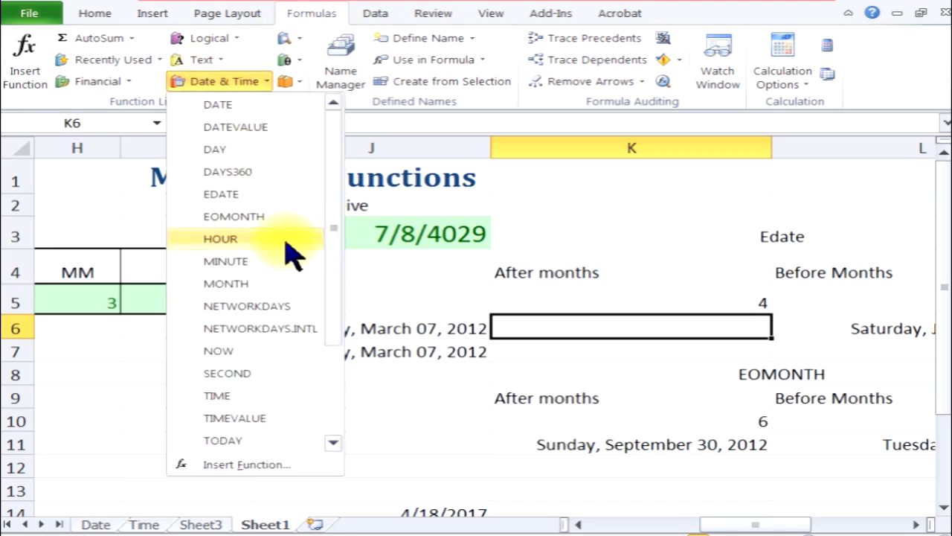
{"action": "left_click", "coordinate": [264, 192]}
{"action": "left_click", "coordinate": [268, 195]}
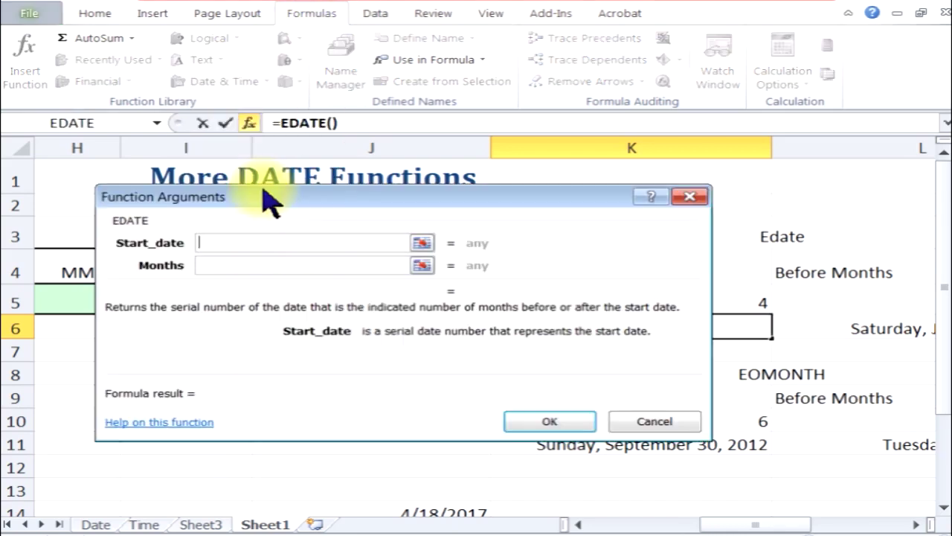
{"action": "left_click_drag", "start_coordinate": [268, 199], "coordinate": [368, 389]}
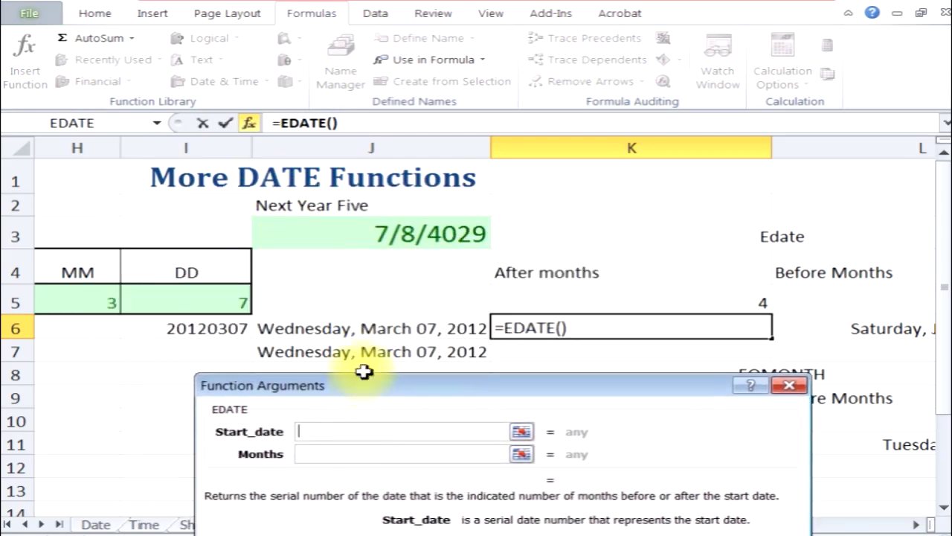
{"action": "left_click", "coordinate": [368, 327]}
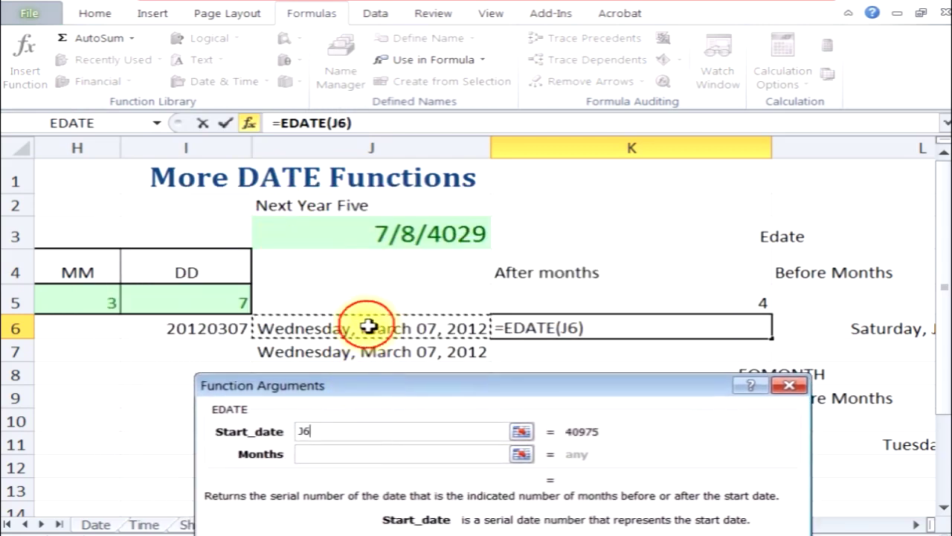
{"action": "left_click", "coordinate": [383, 452]}
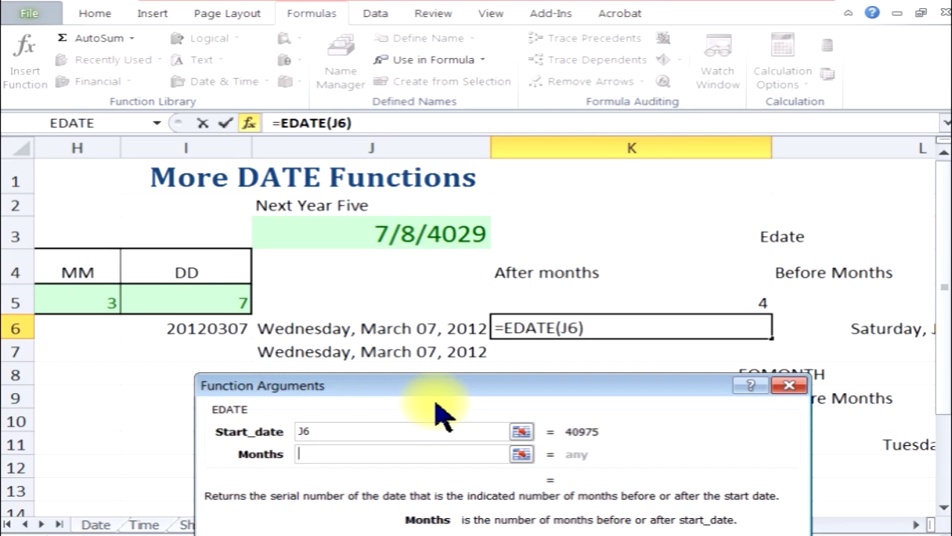
{"action": "type", "text": "7"}
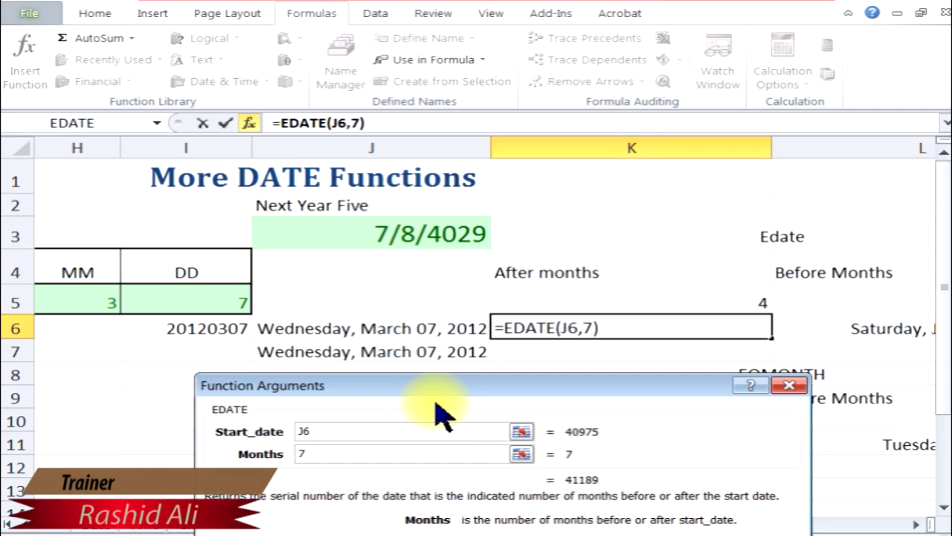
{"action": "left_click_drag", "start_coordinate": [437, 406], "coordinate": [431, 259]}
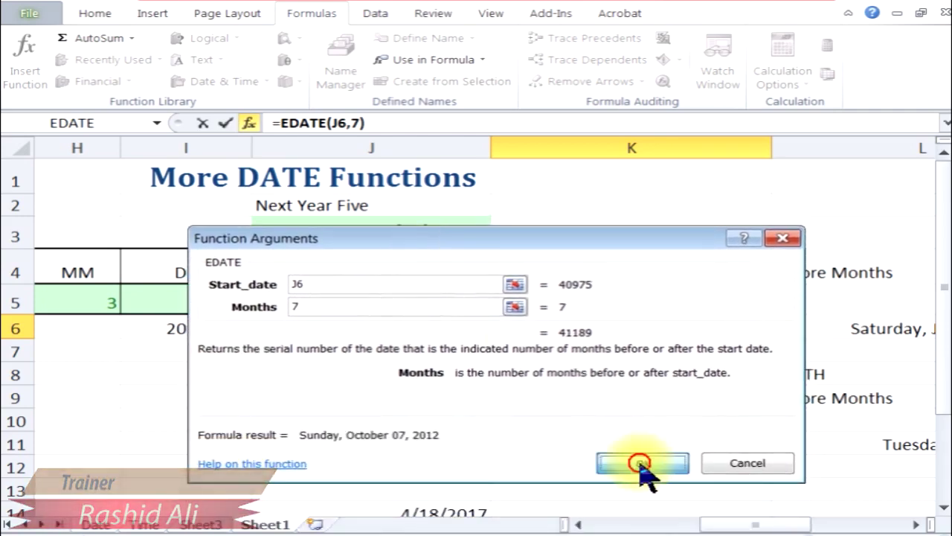
{"action": "left_click", "coordinate": [641, 465]}
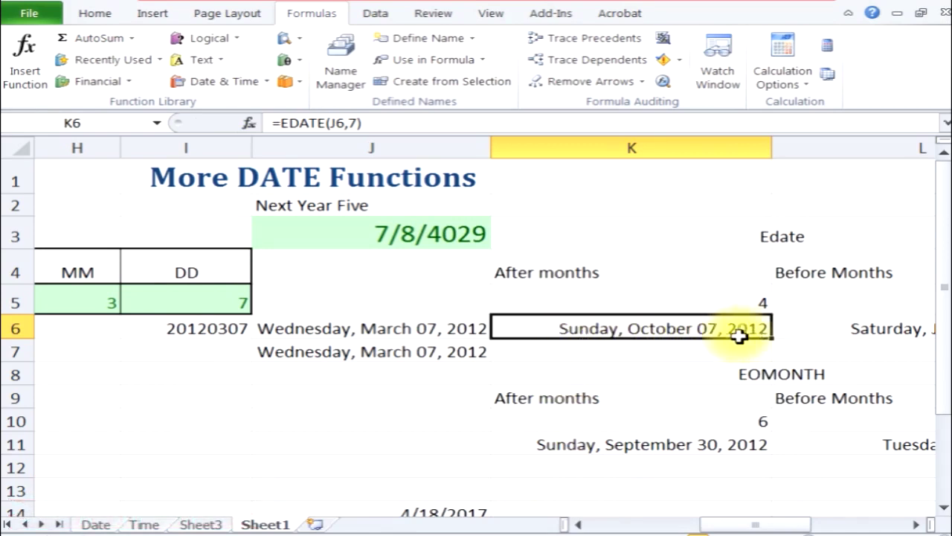
Step: Inspect I6's raw date number, clearing it and then undoing the deletion
{"action": "left_click", "coordinate": [219, 325]}
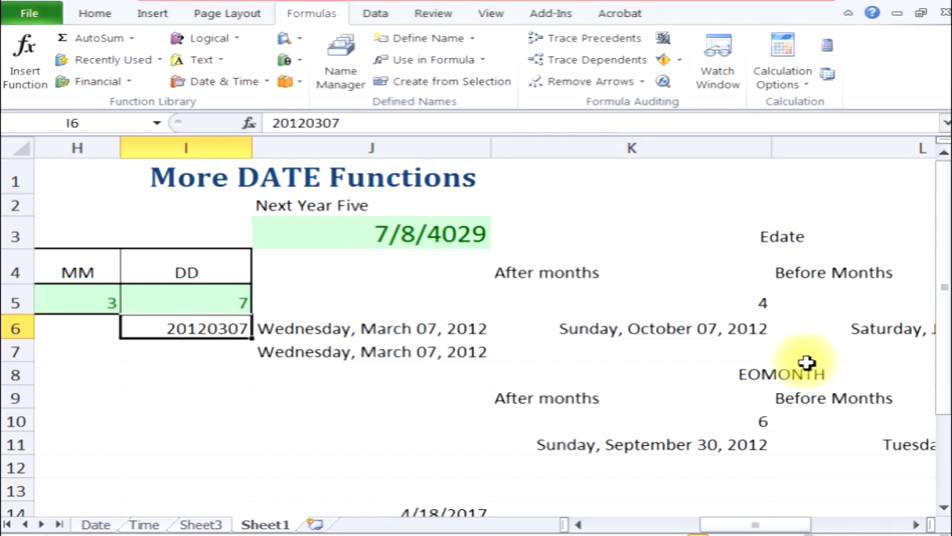
{"action": "key", "text": "Delete"}
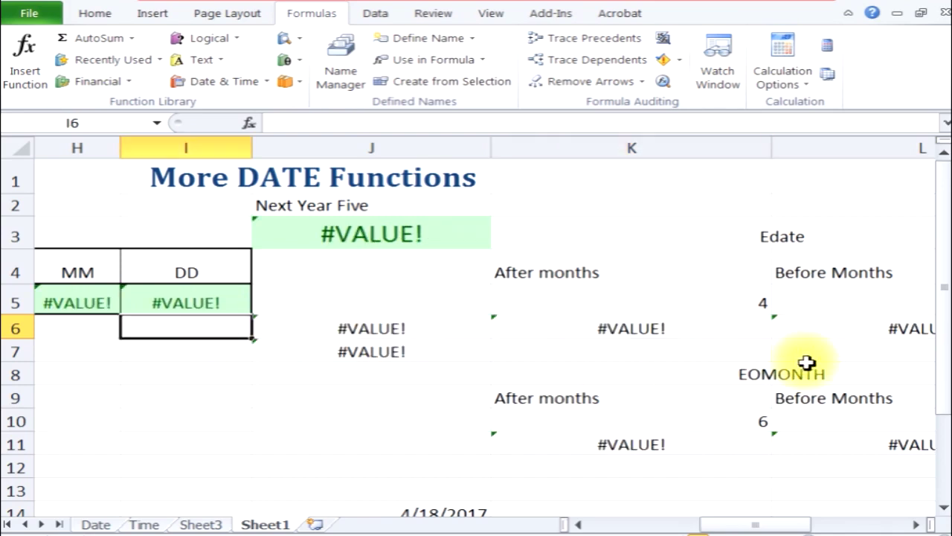
{"action": "key", "text": "ctrl+z"}
Step: Append EDATE(J6,25) to K6's formula so it shows Tuesday, January 14, 2127
{"action": "left_click", "coordinate": [652, 322]}
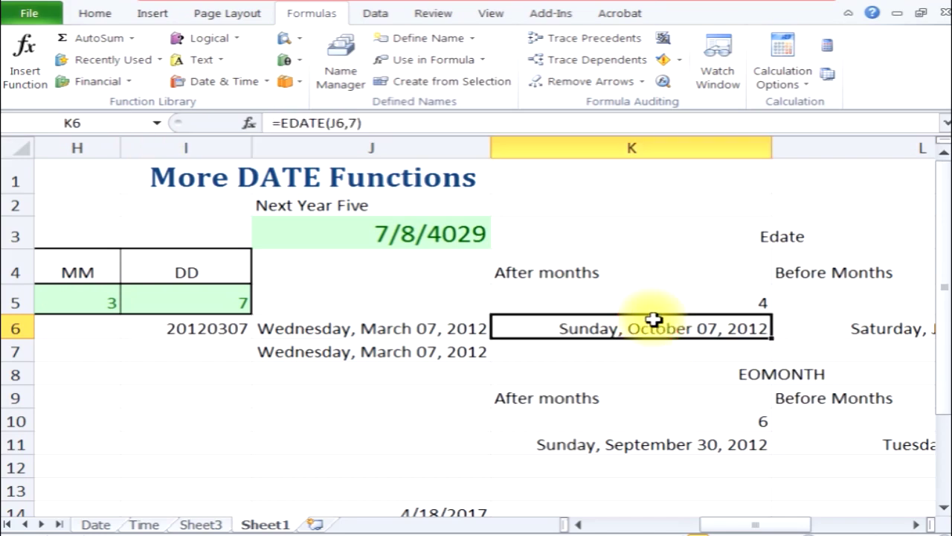
{"action": "left_click", "coordinate": [227, 82]}
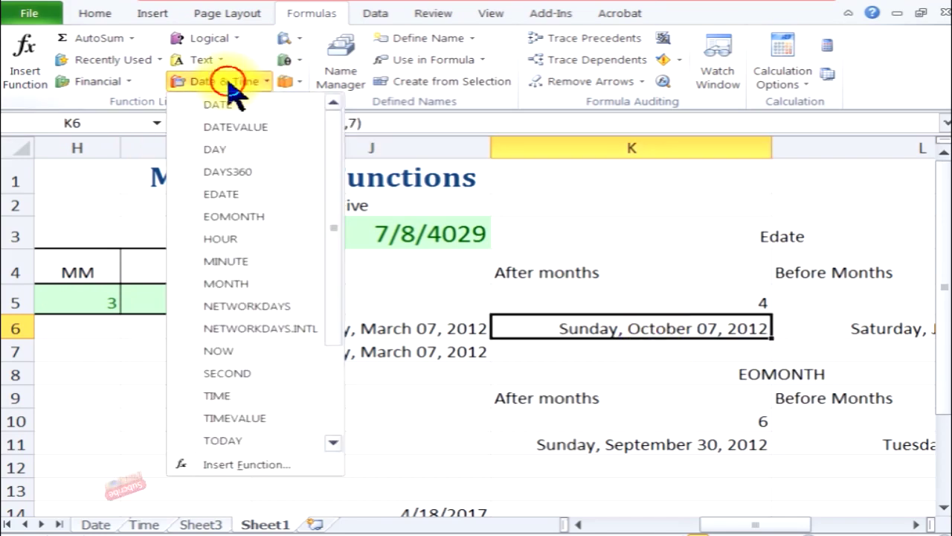
{"action": "left_click", "coordinate": [235, 195]}
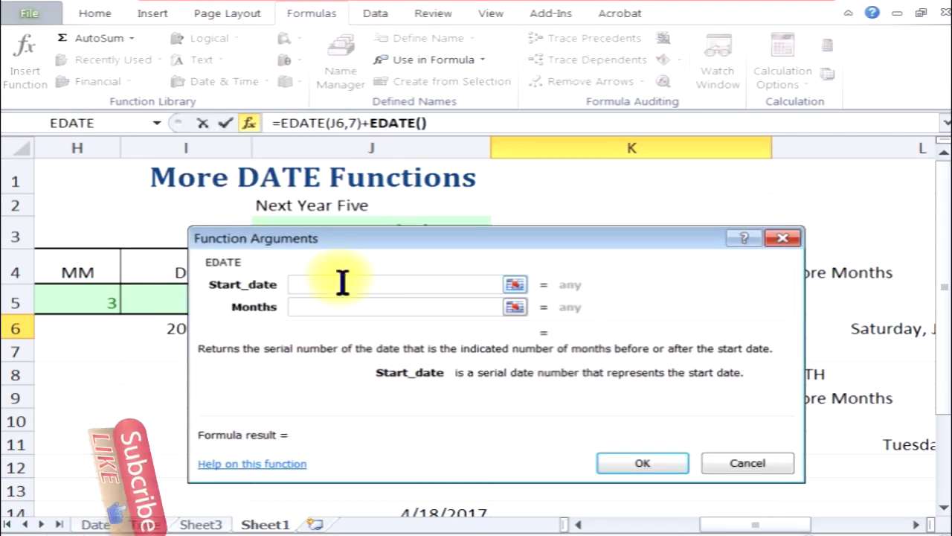
{"action": "left_click_drag", "start_coordinate": [342, 238], "coordinate": [350, 424]}
{"action": "left_click", "coordinate": [390, 328]}
{"action": "left_click", "coordinate": [342, 494]}
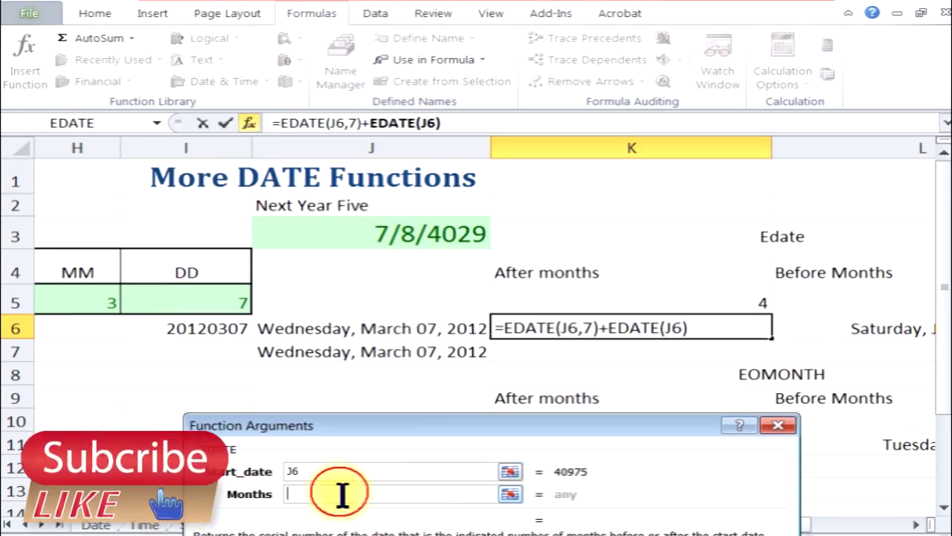
{"action": "type", "text": "25"}
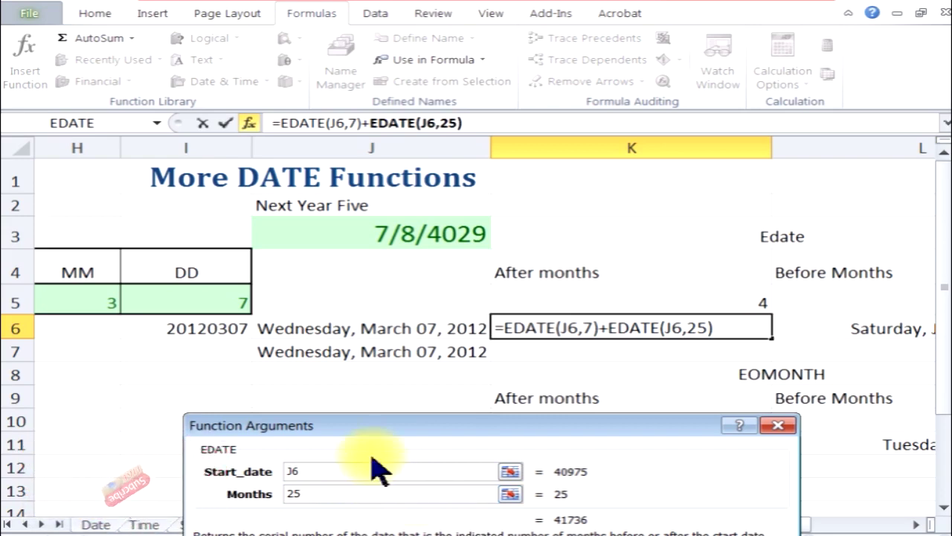
{"action": "left_click_drag", "start_coordinate": [346, 424], "coordinate": [240, 245]}
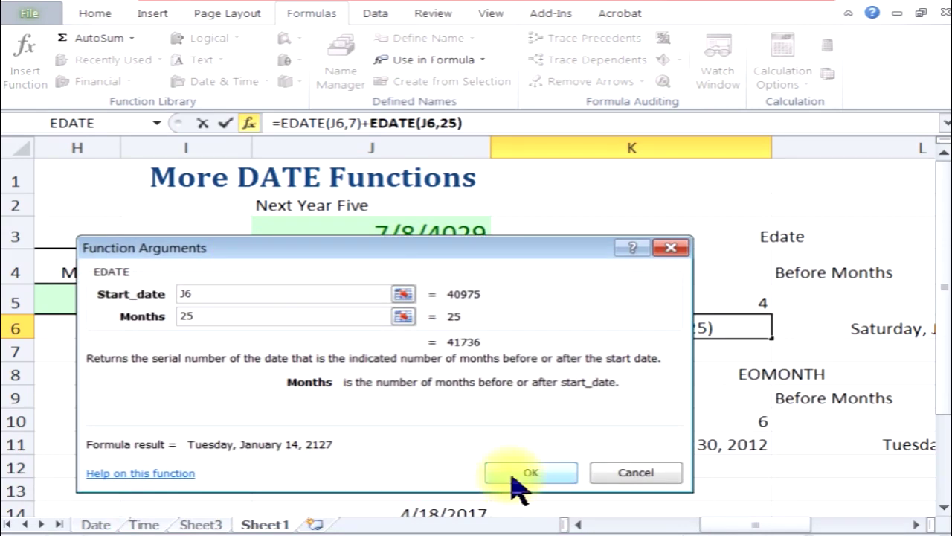
{"action": "left_click", "coordinate": [510, 471]}
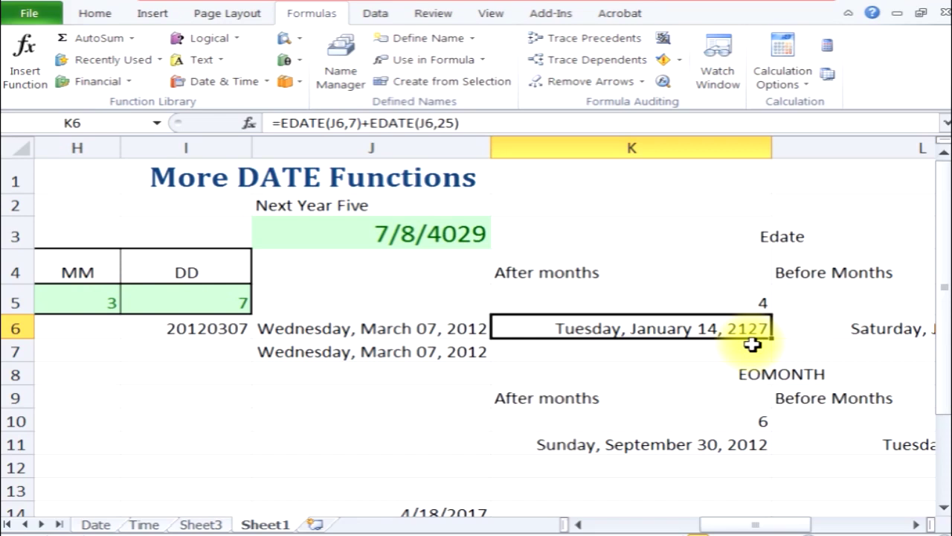
{"action": "left_click", "coordinate": [733, 351]}
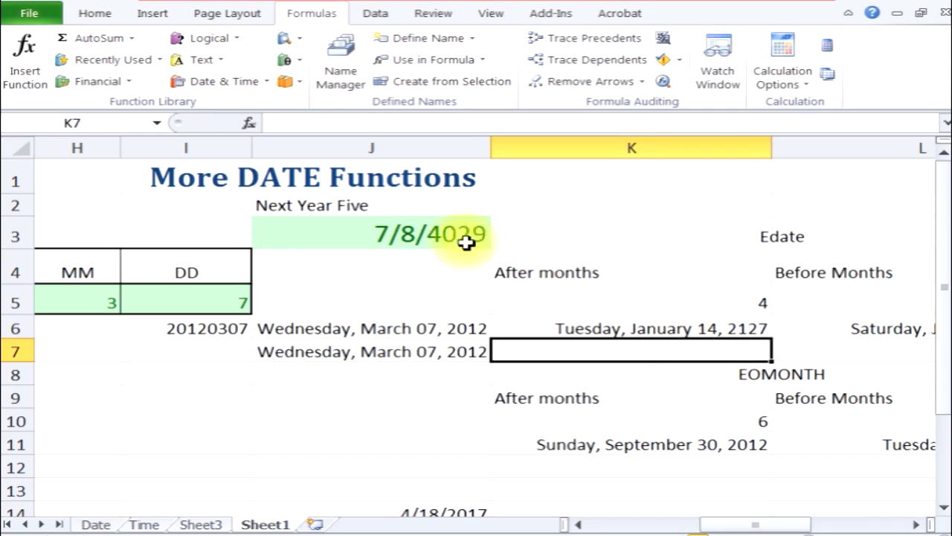
Step: Enter =EDATE(J6,-25) in K7, which displays the serial number 40216
{"action": "left_click", "coordinate": [222, 82]}
{"action": "left_click", "coordinate": [226, 195]}
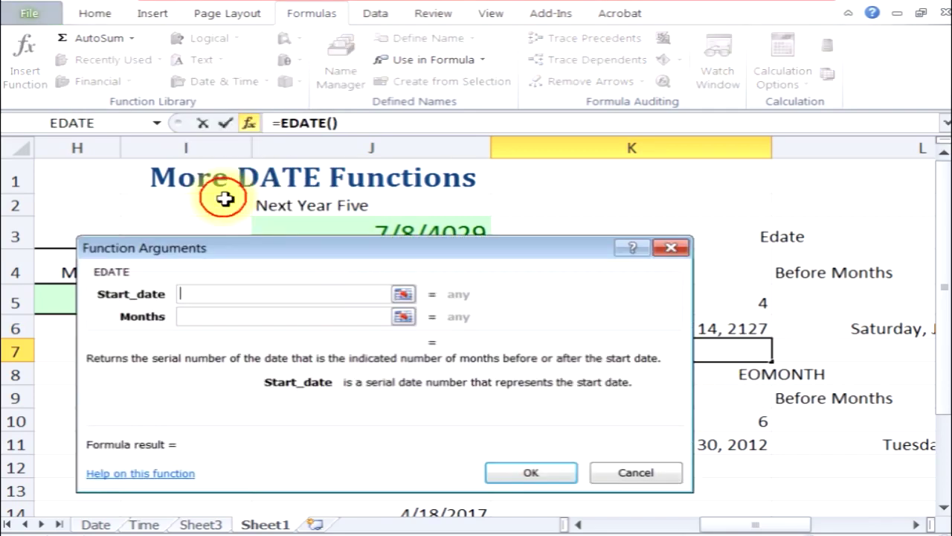
{"action": "left_click_drag", "start_coordinate": [406, 251], "coordinate": [511, 424]}
{"action": "left_click", "coordinate": [402, 328]}
{"action": "left_click", "coordinate": [352, 491]}
{"action": "type", "text": "-25"}
{"action": "left_click_drag", "start_coordinate": [319, 423], "coordinate": [350, 93]}
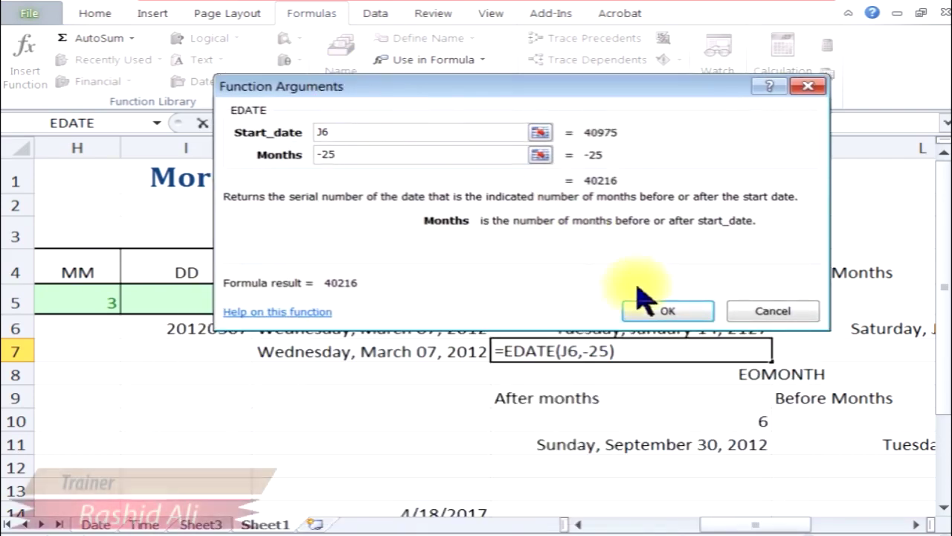
{"action": "left_click", "coordinate": [662, 313]}
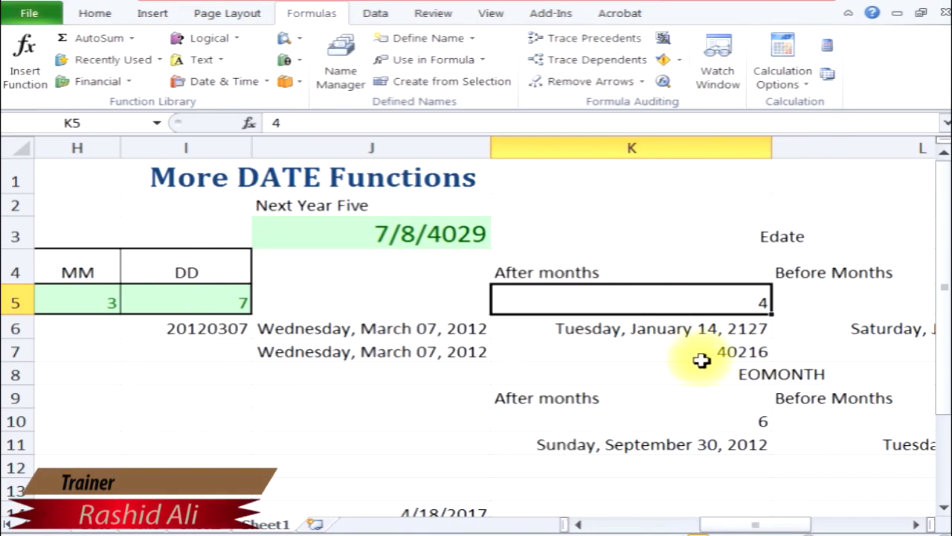
{"action": "left_click", "coordinate": [696, 355]}
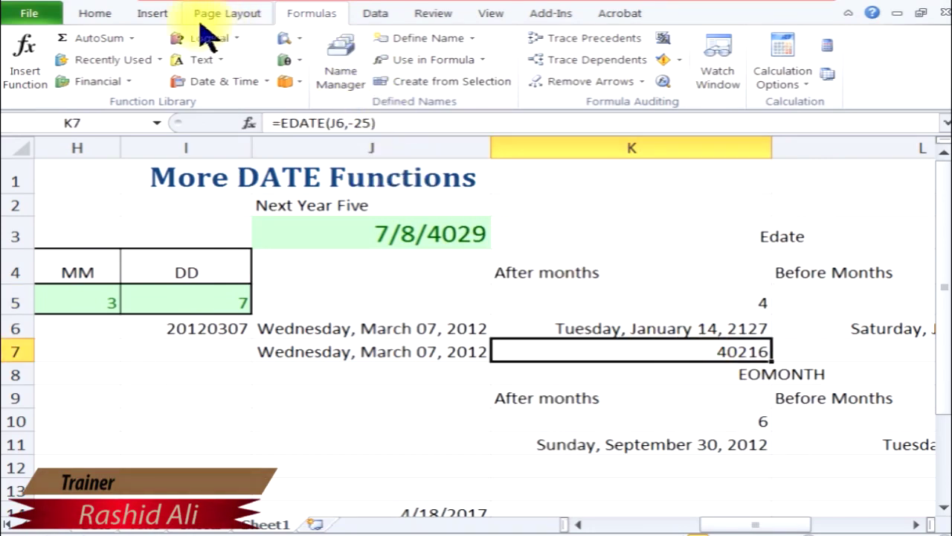
Step: Apply the Long Date number format to K7 so it reads Sunday, February 07, 2010
{"action": "left_click", "coordinate": [94, 13]}
{"action": "left_click", "coordinate": [540, 37]}
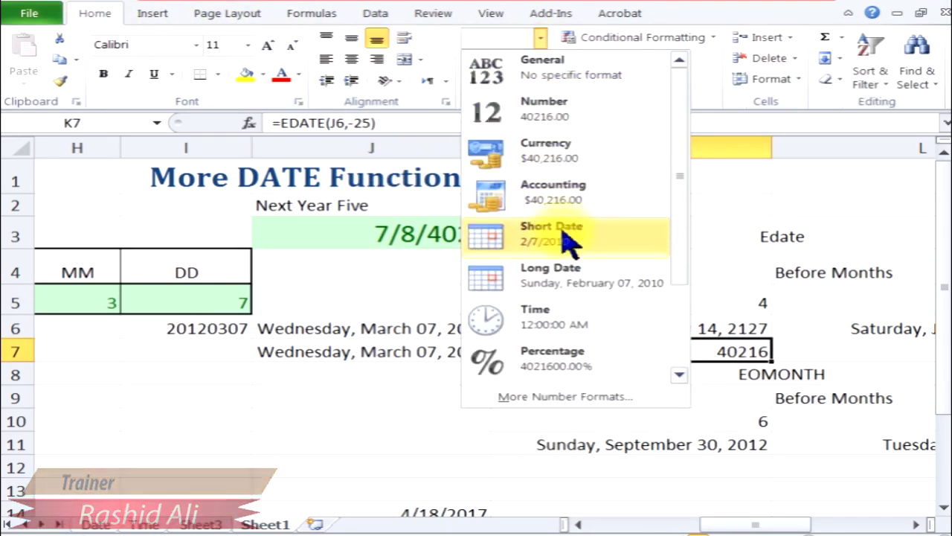
{"action": "left_click", "coordinate": [551, 273]}
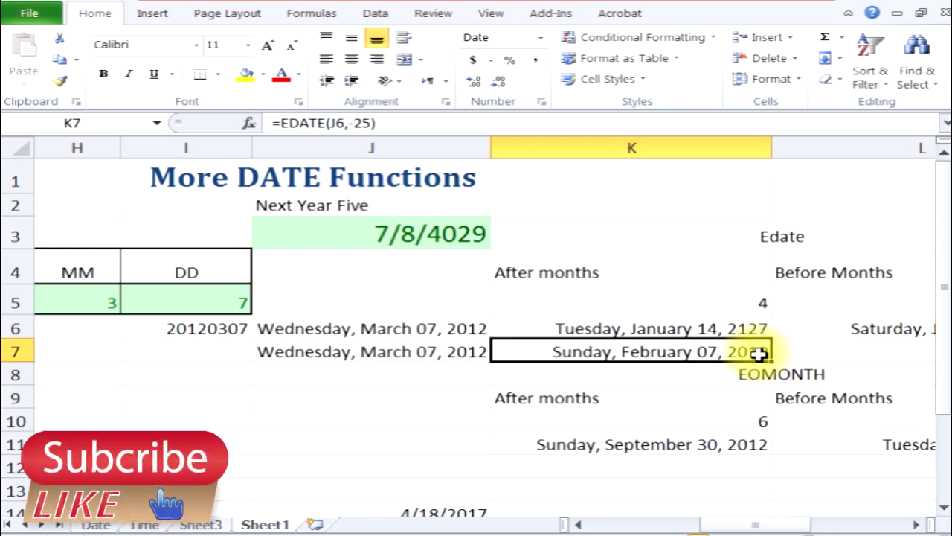
{"action": "left_click", "coordinate": [915, 525]}
{"action": "left_click", "coordinate": [915, 524]}
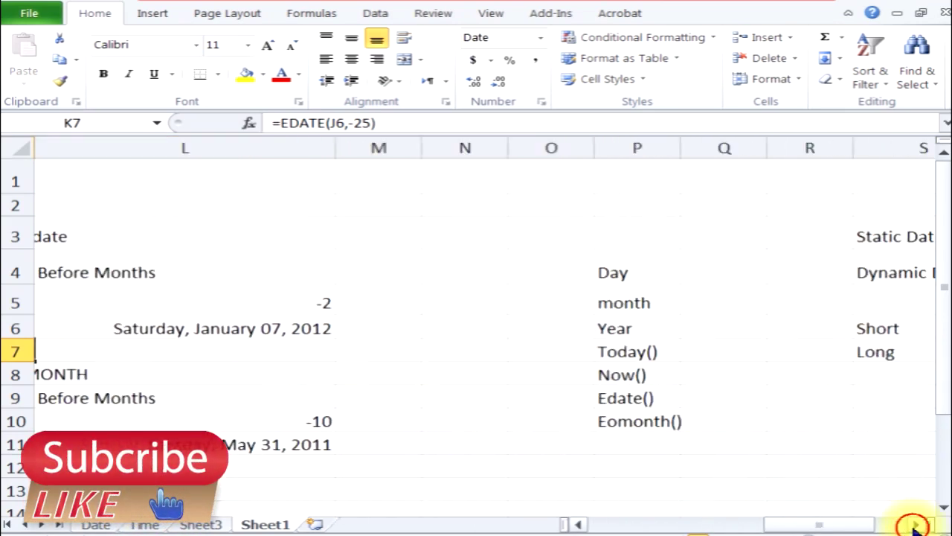
{"action": "left_click_drag", "start_coordinate": [797, 522], "coordinate": [725, 525]}
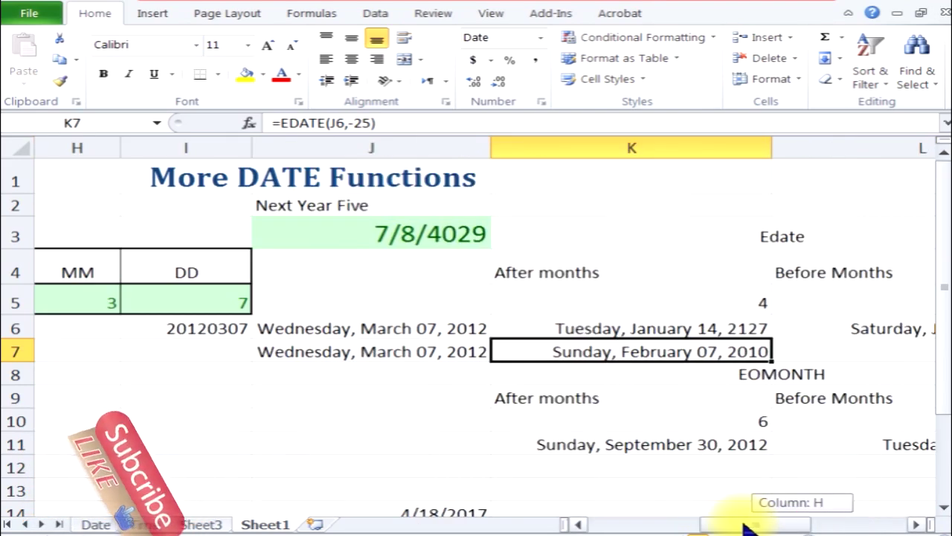